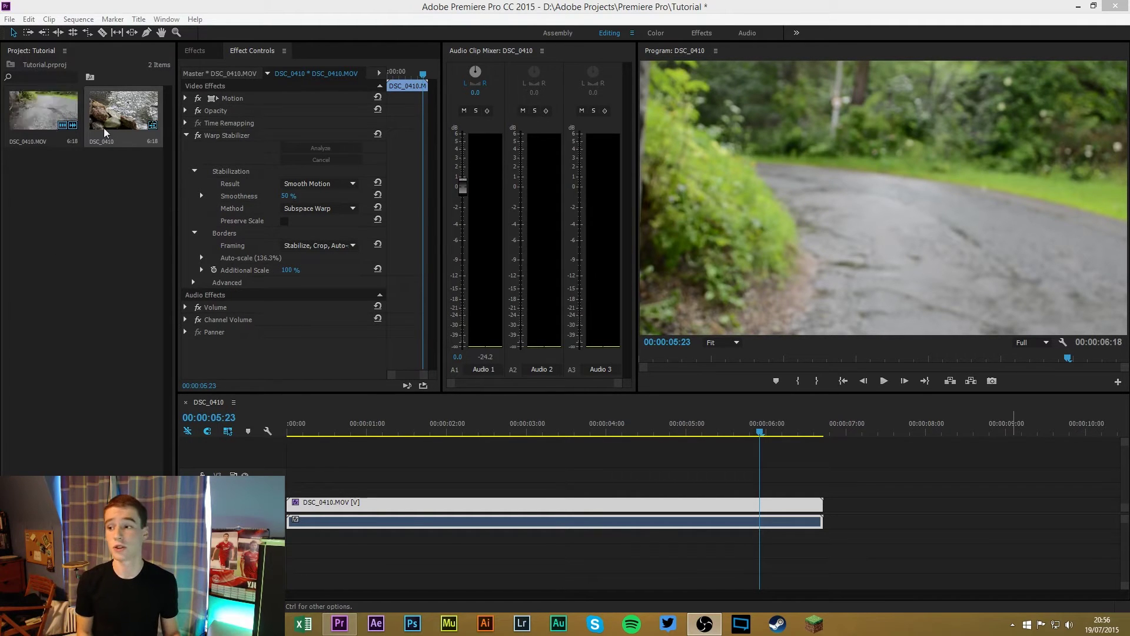
# Step: Scrub the playhead back to about 00:00:03:06 to show the rocks and rippling water
pyautogui.moveTo(471, 435); pyautogui.dragTo(546, 495)
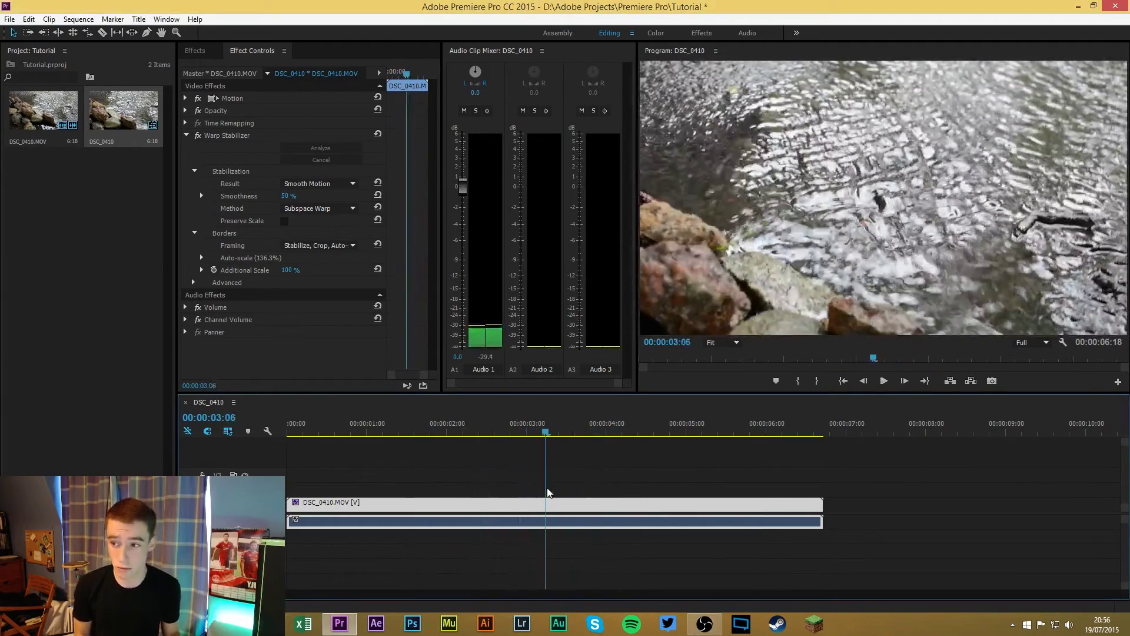
# Step: Show the warp-filtered Effects list and park the playhead at 00:00:01:21
pyautogui.click(199, 52)
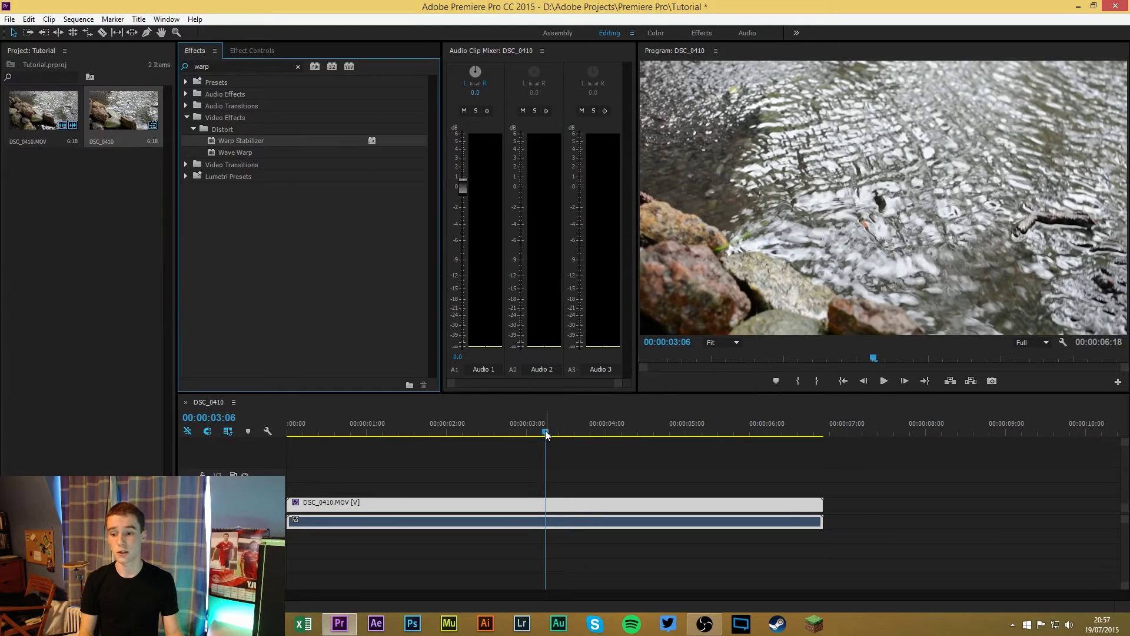
pyautogui.moveTo(547, 432); pyautogui.dragTo(433, 433)
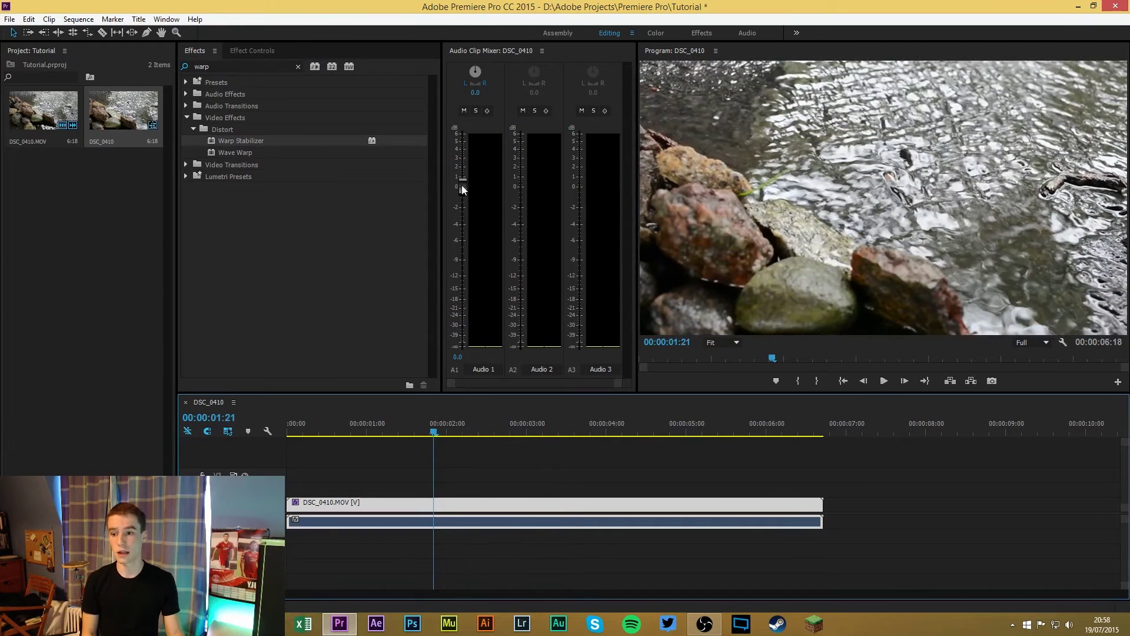
pyautogui.moveTo(463, 186)
pyautogui.mouseDown()
pyautogui.moveTo(465, 298)
pyautogui.moveTo(463, 191)
pyautogui.mouseUp()
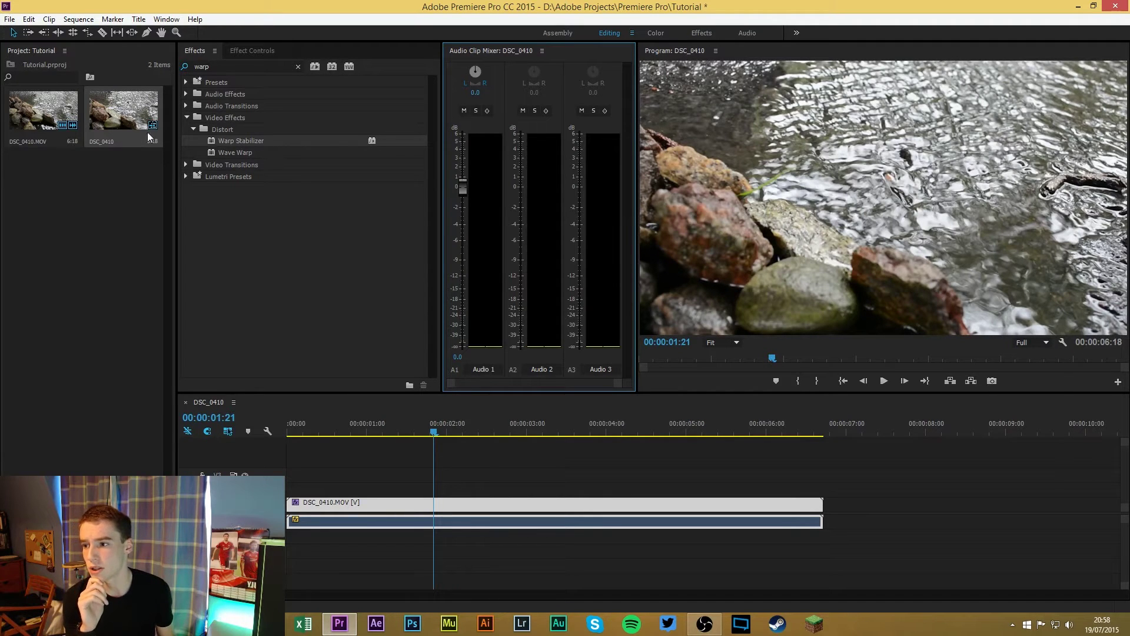
# Step: Narrow the Project panel to widen the effects area, then select the DSC_0410 clip
pyautogui.moveTo(175, 153)
pyautogui.mouseDown()
pyautogui.moveTo(127, 160)
pyautogui.moveTo(192, 171)
pyautogui.moveTo(180, 176)
pyautogui.mouseUp()
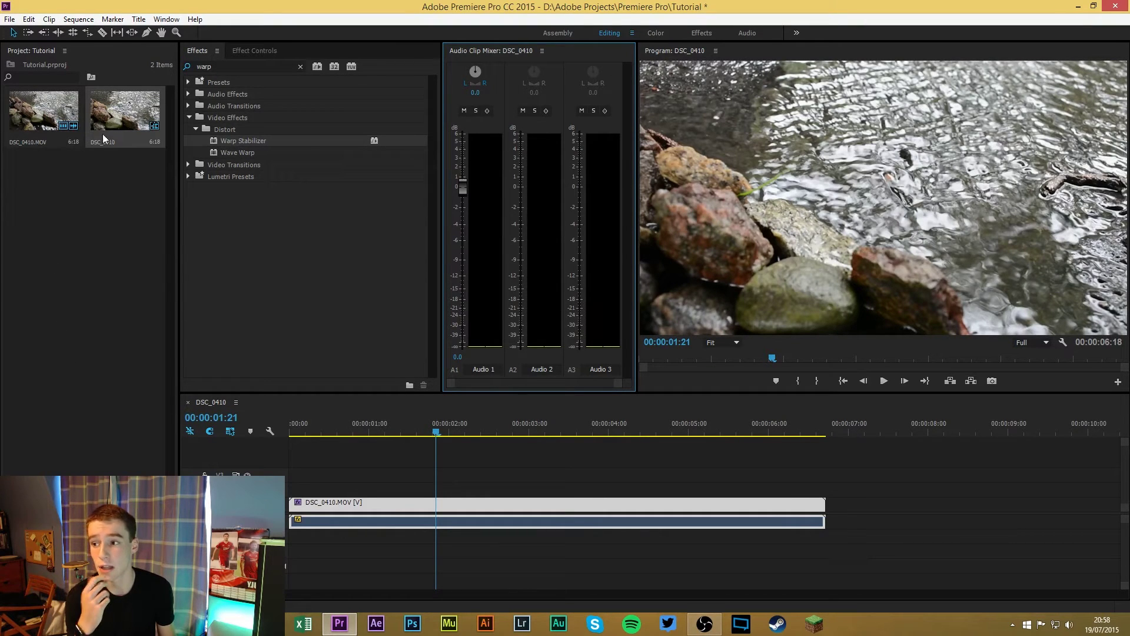
pyautogui.click(120, 106)
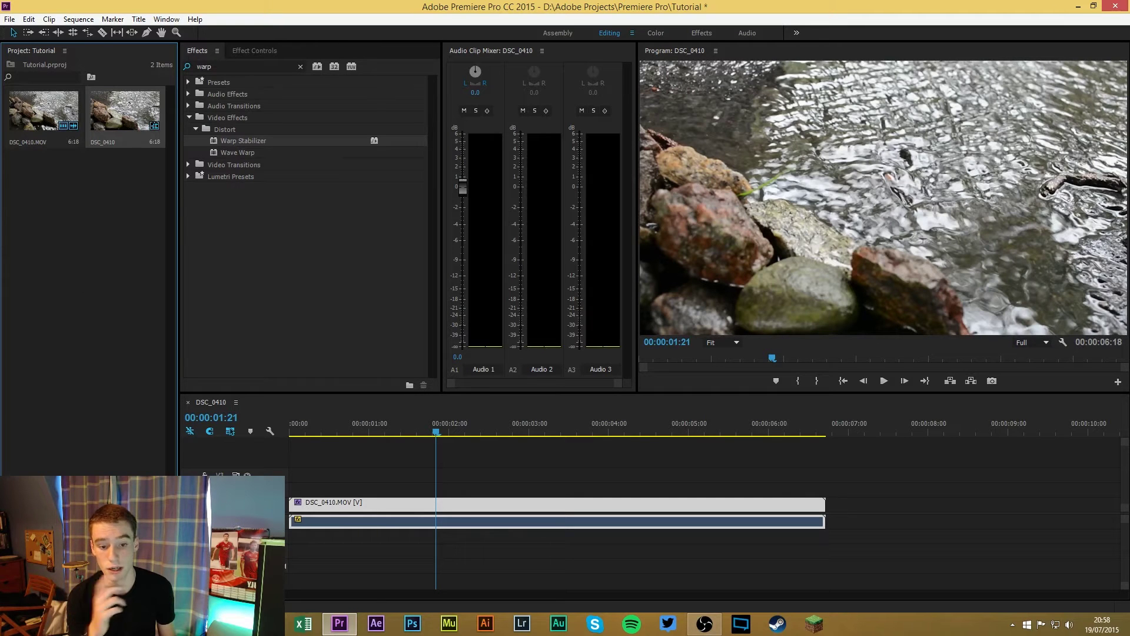
# Step: Clear the warp search, try and erase test searches 'h', 'dii', 'wa', 'tra'
pyautogui.click(301, 66)
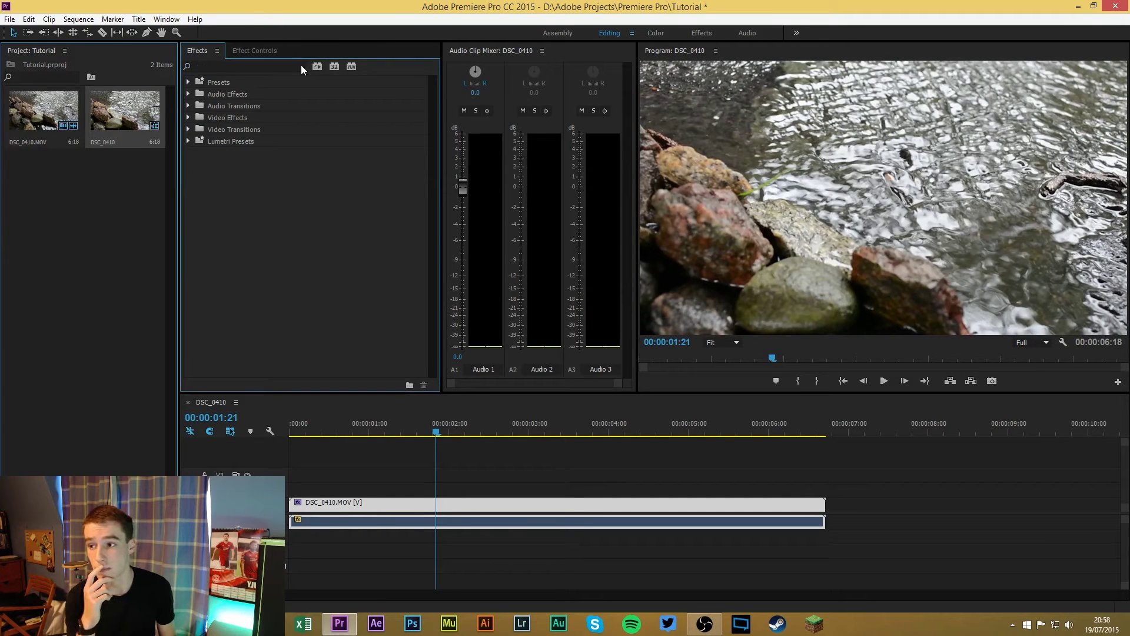
pyautogui.click(219, 68)
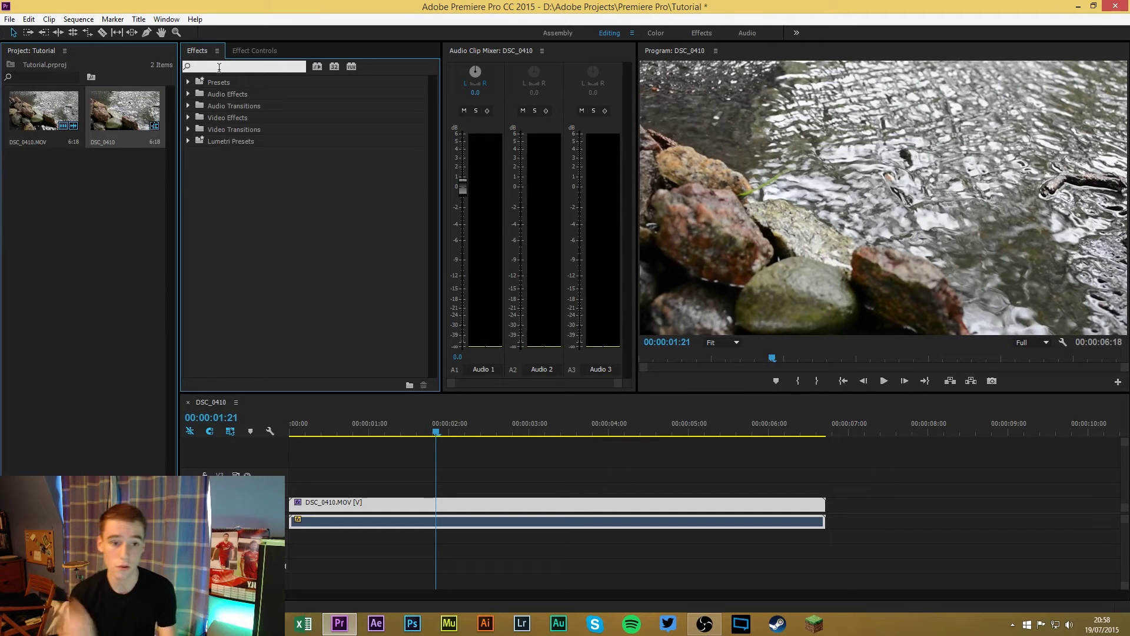
pyautogui.write('h')
pyautogui.press('BackSpace')
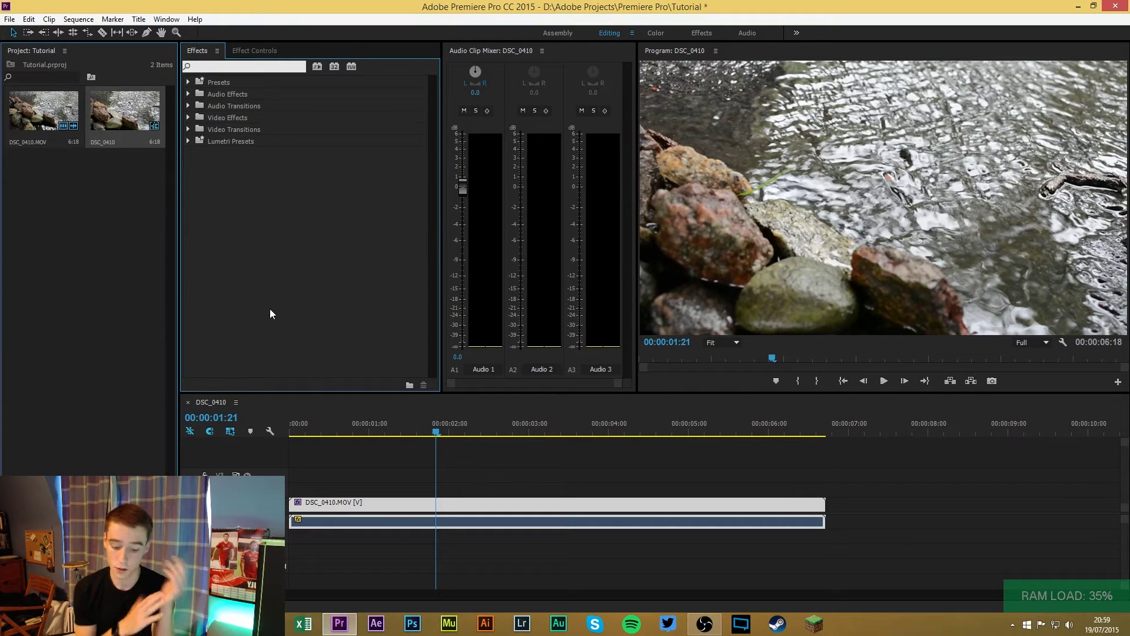
pyautogui.write('di')
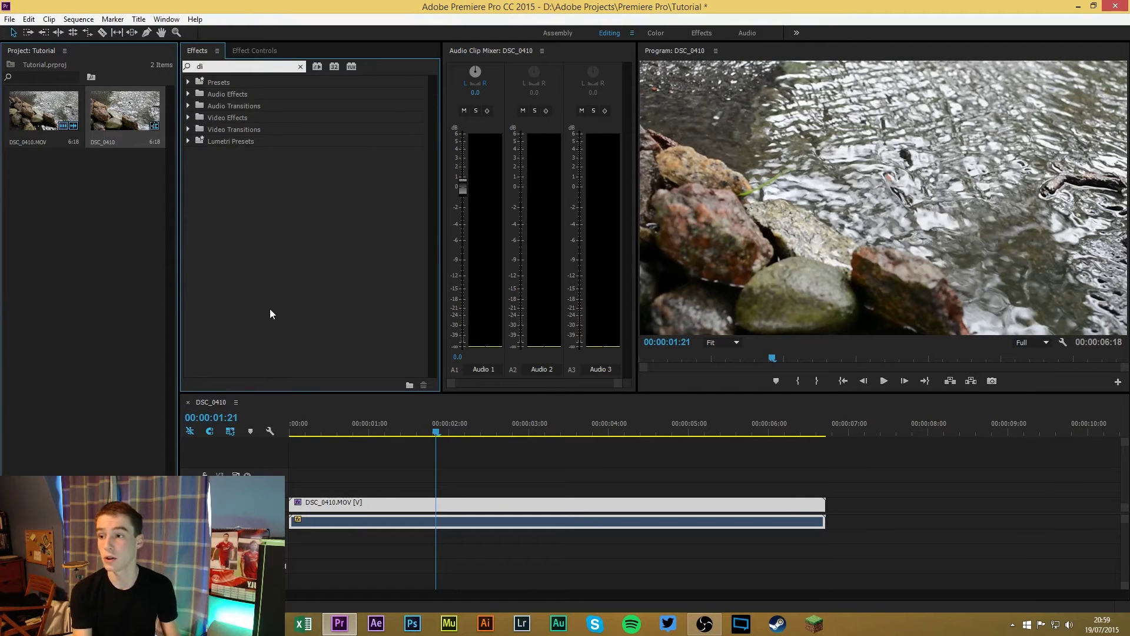
pyautogui.write('i')
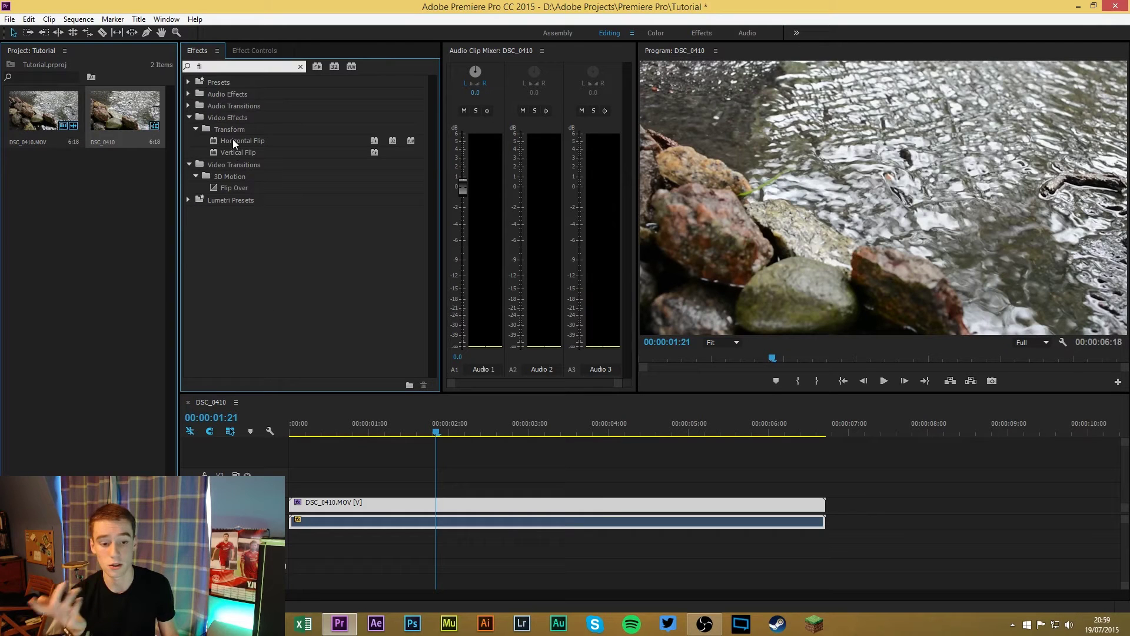
pyautogui.press('BackSpace')
pyautogui.press('BackSpace')
pyautogui.press('BackSpace')
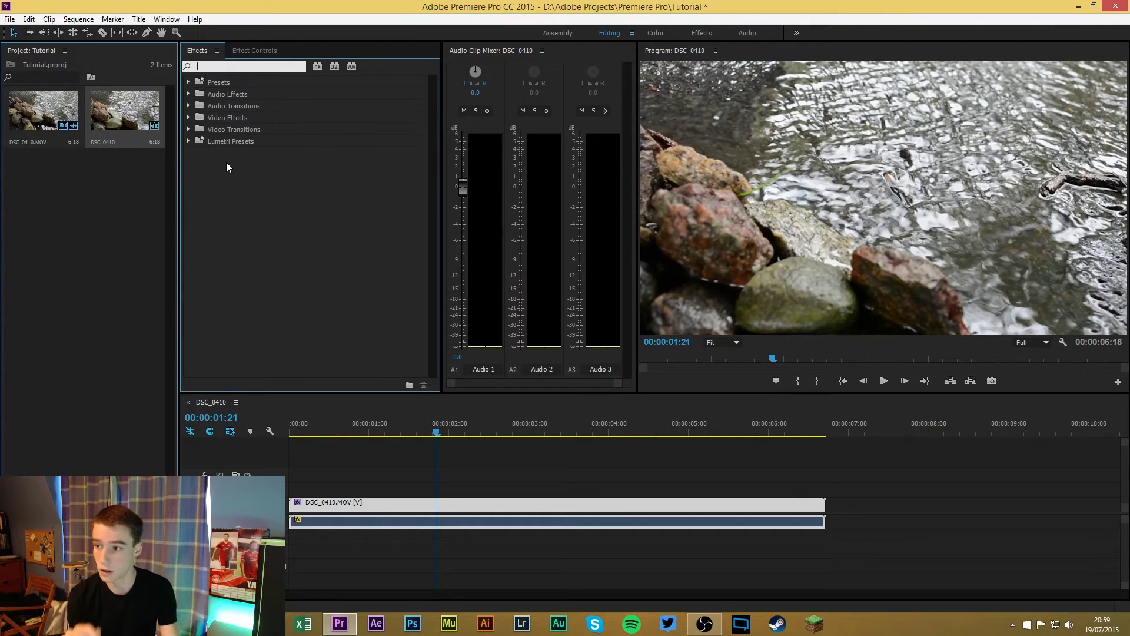
pyautogui.write('wa')
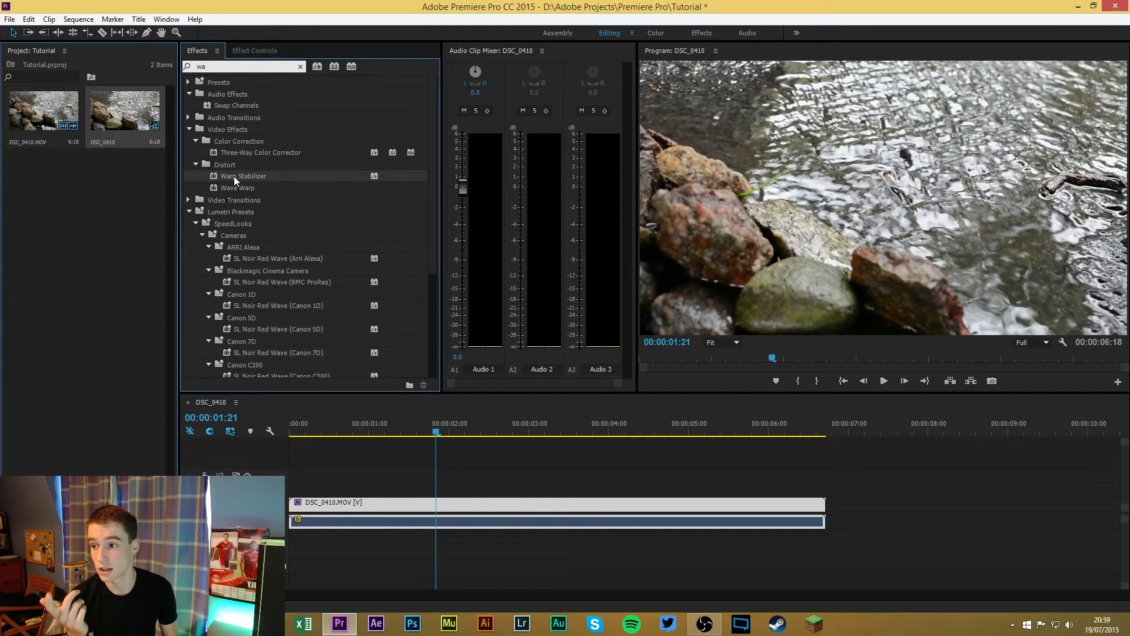
pyautogui.press('BackSpace')
pyautogui.press('BackSpace')
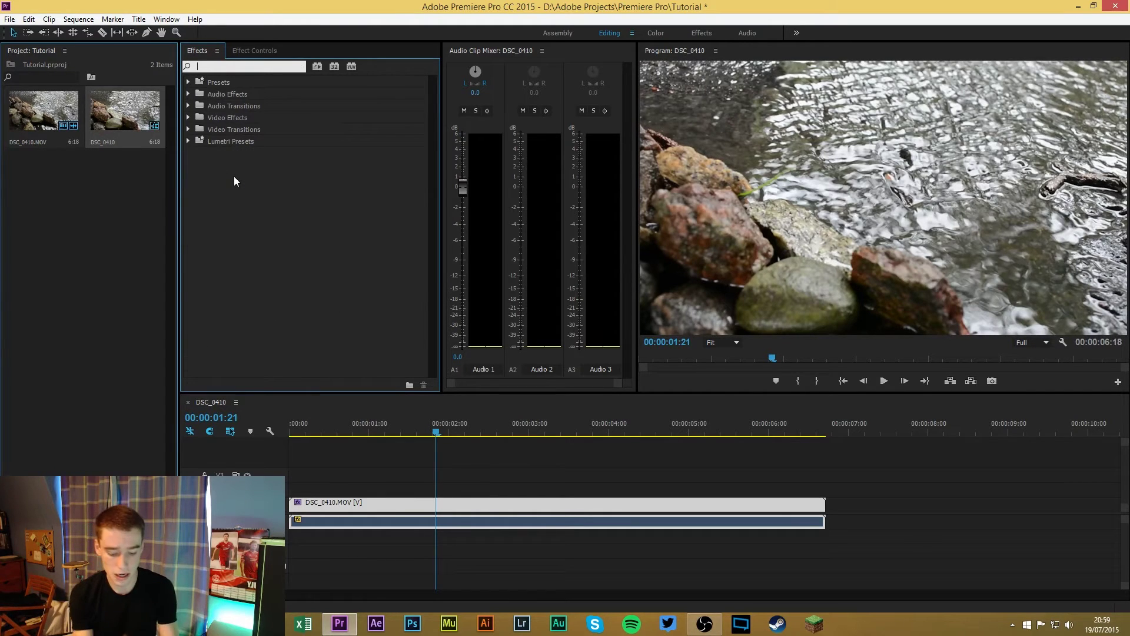
pyautogui.write('tra')
pyautogui.press('BackSpace')
pyautogui.press('BackSpace')
pyautogui.press('BackSpace')
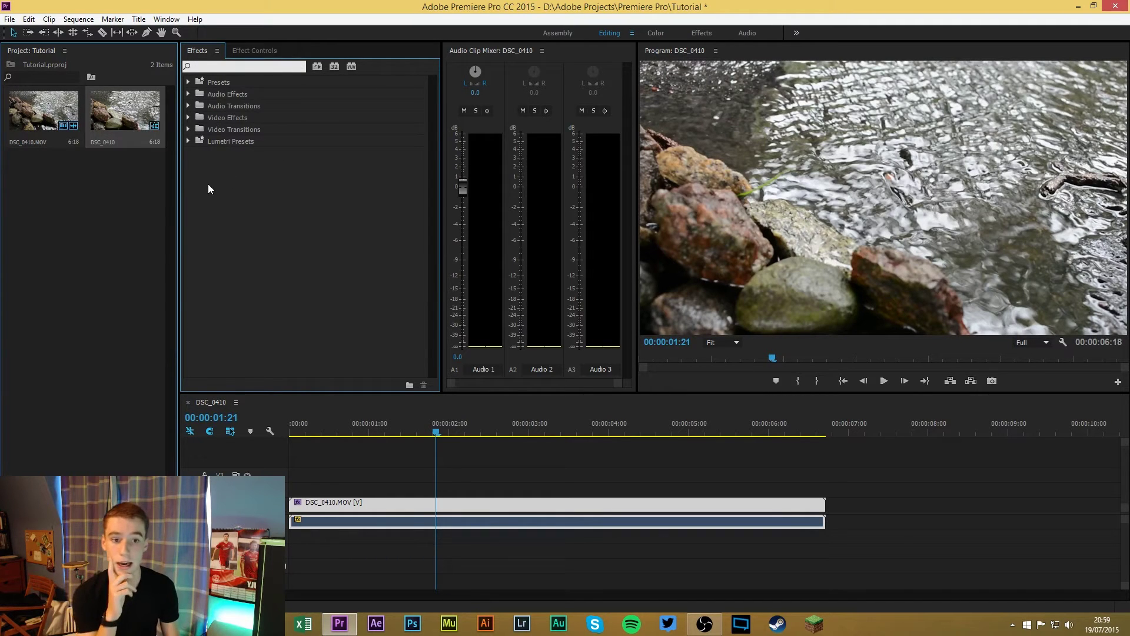
# Step: Collapse the Warp Stabilizer settings in Effect Controls and go back to the Effects list
pyautogui.click(257, 52)
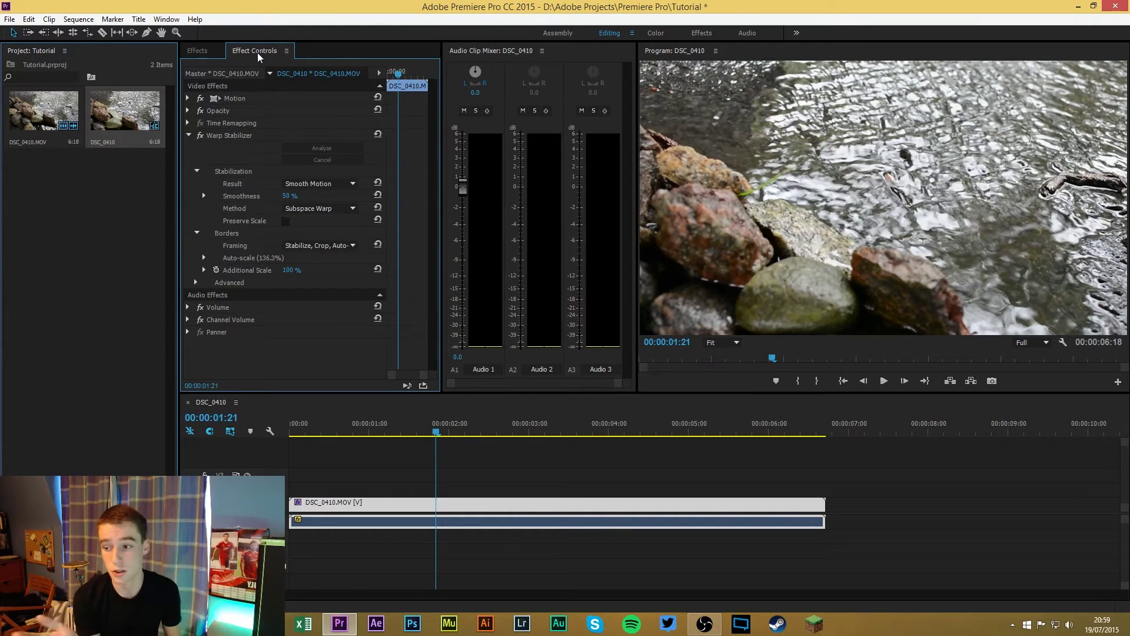
pyautogui.click(189, 136)
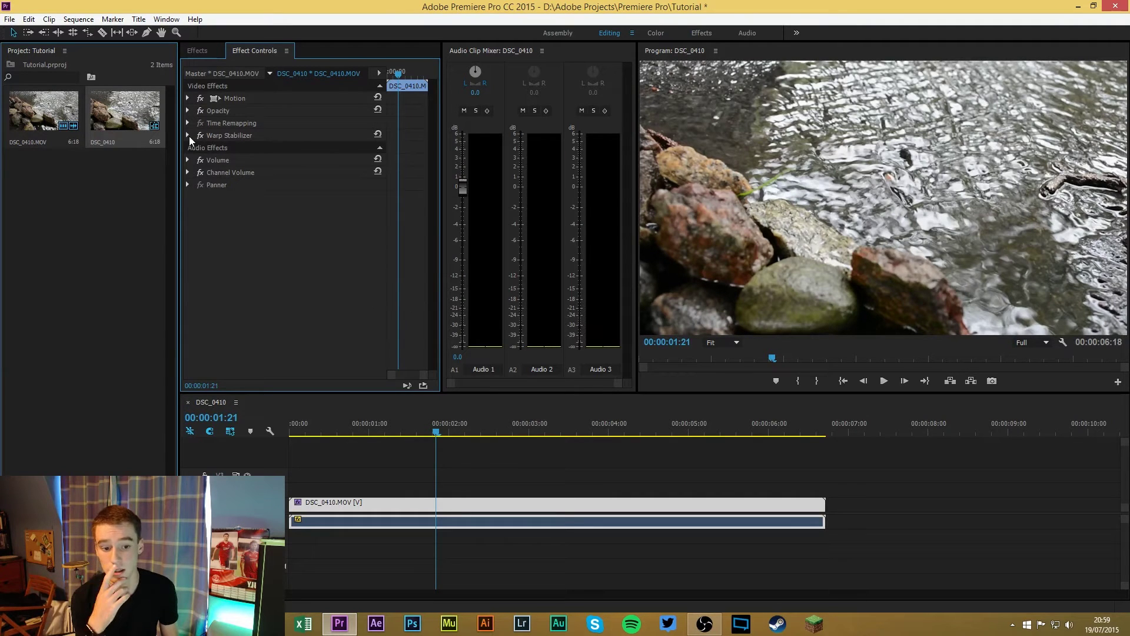
pyautogui.click(189, 136)
pyautogui.click(189, 136)
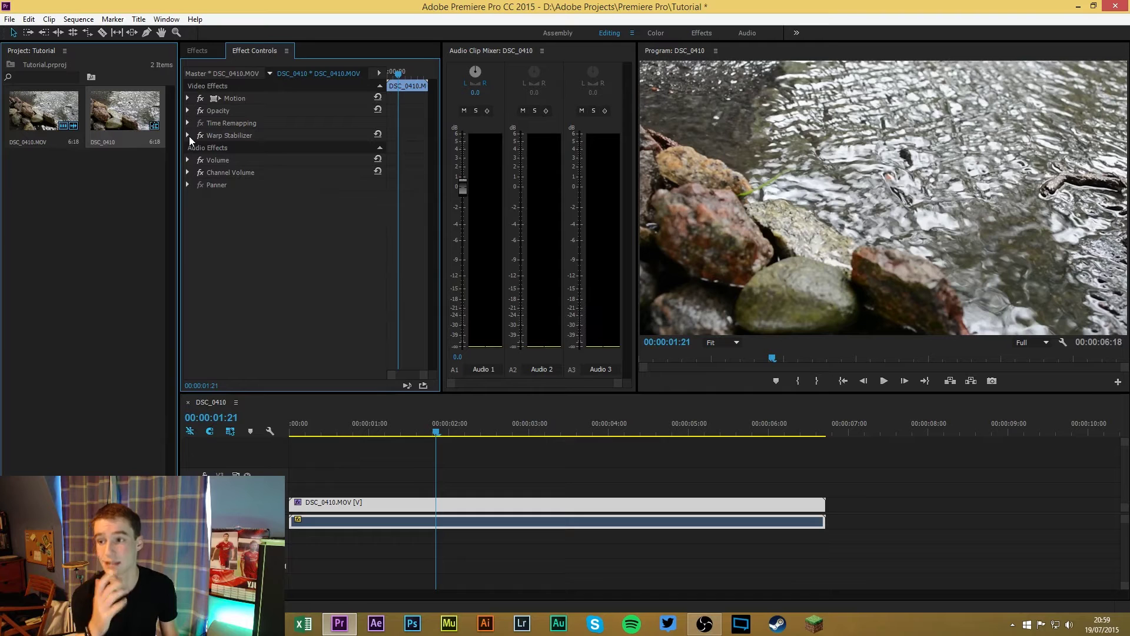
pyautogui.click(196, 51)
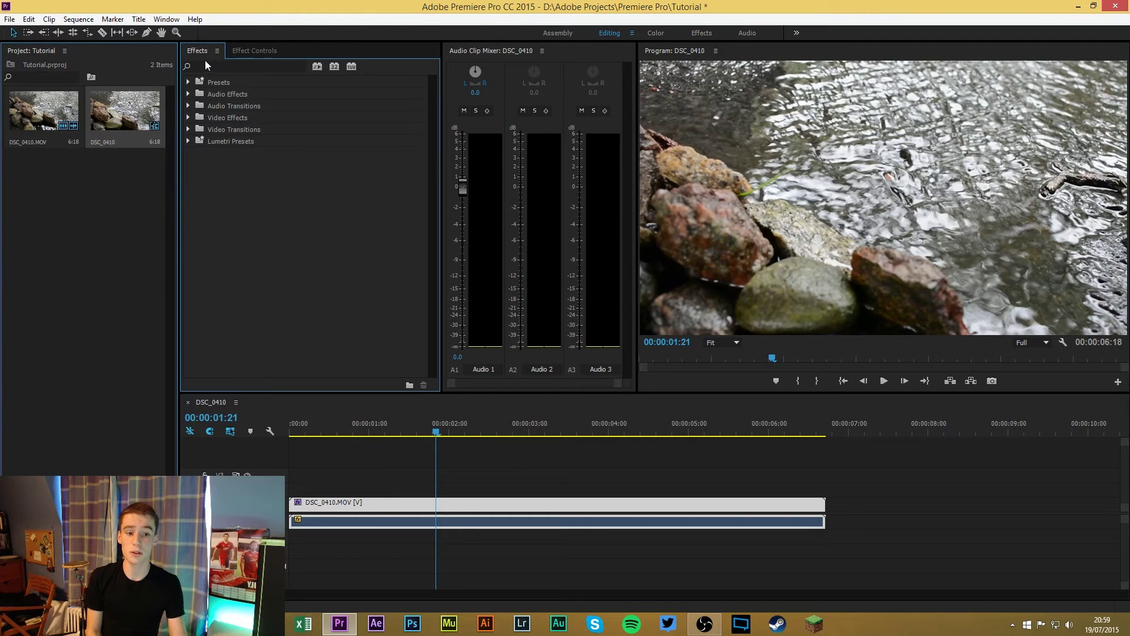
pyautogui.click(254, 53)
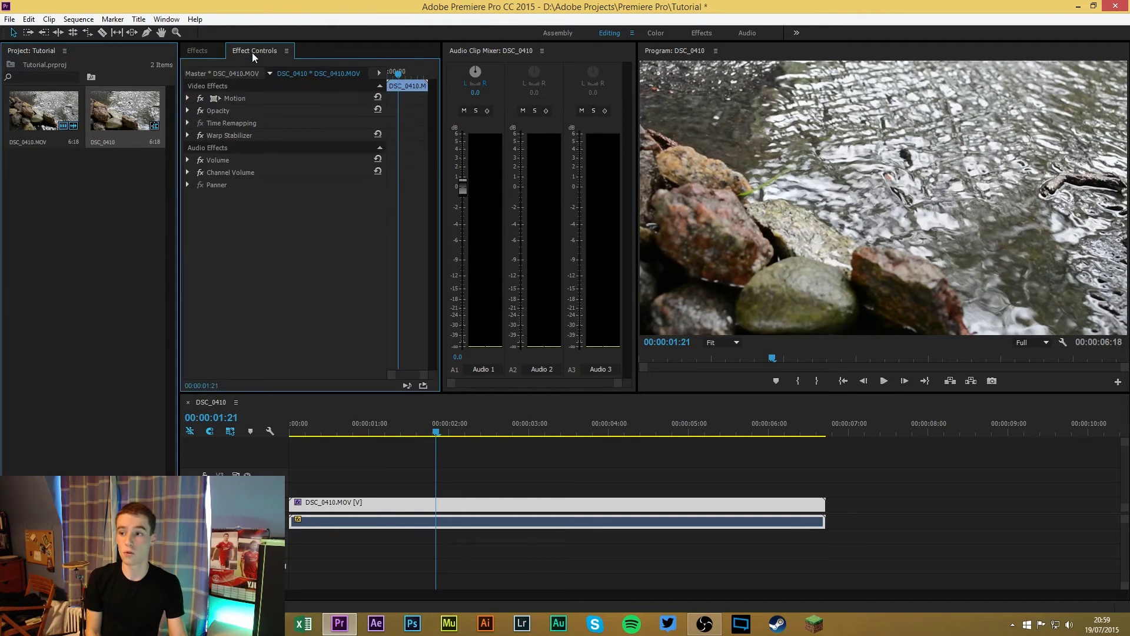
pyautogui.click(198, 52)
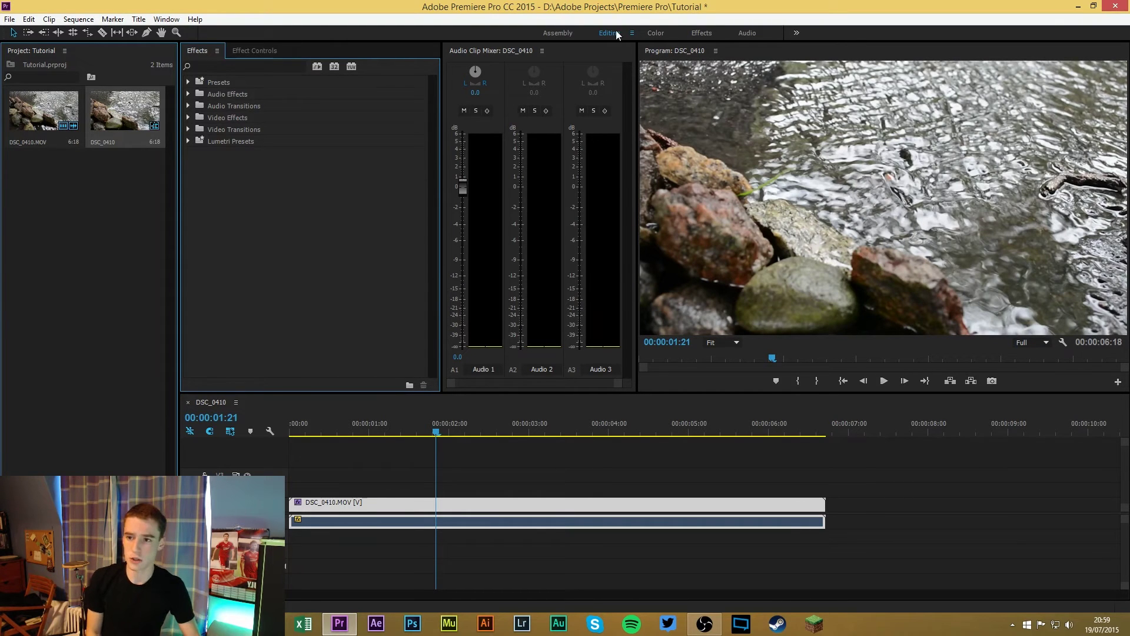
# Step: Switch from the Color workspace to the Editing workspace layout
pyautogui.click(654, 32)
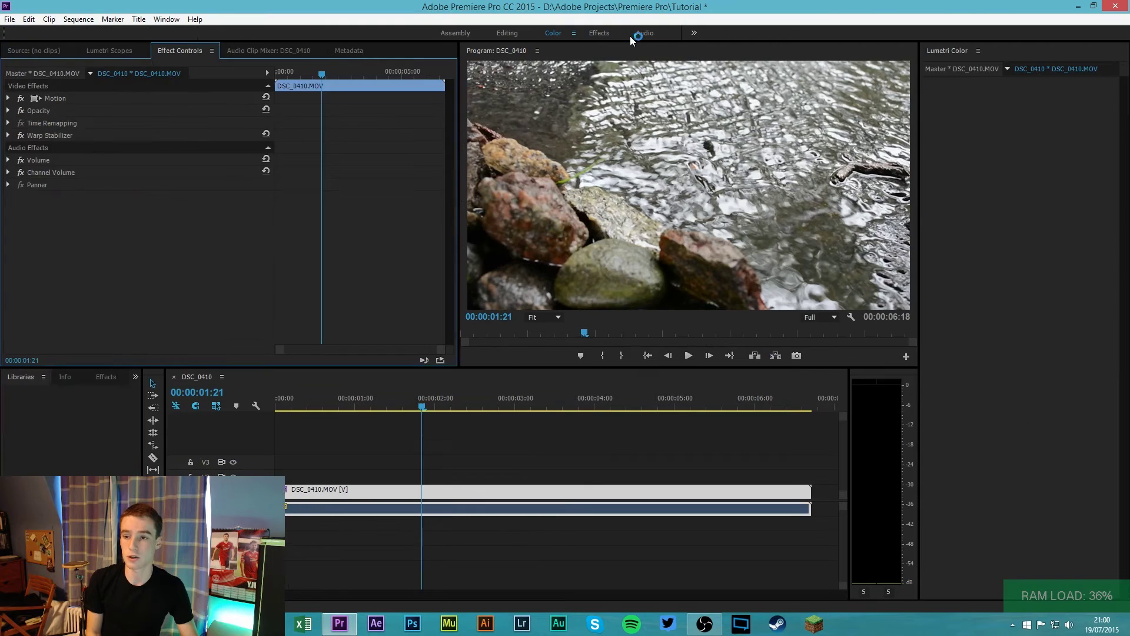
pyautogui.click(515, 33)
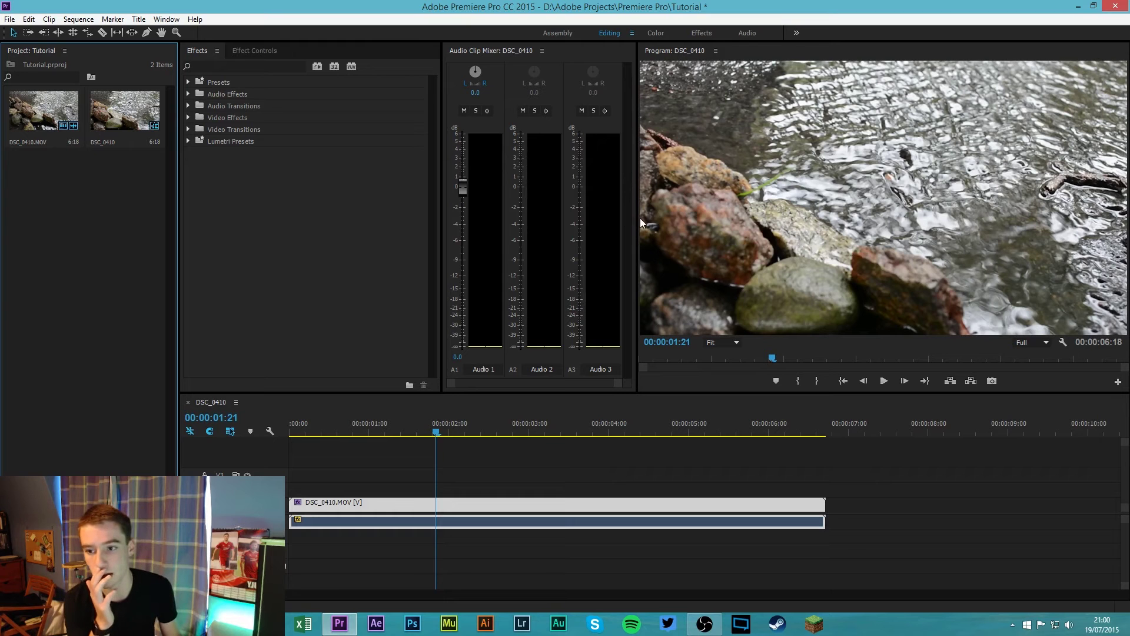
# Step: Collapse the Audio Clip Mixer, widen the Effects panel, and open the Window menu
pyautogui.moveTo(637, 219); pyautogui.dragTo(637, 251)
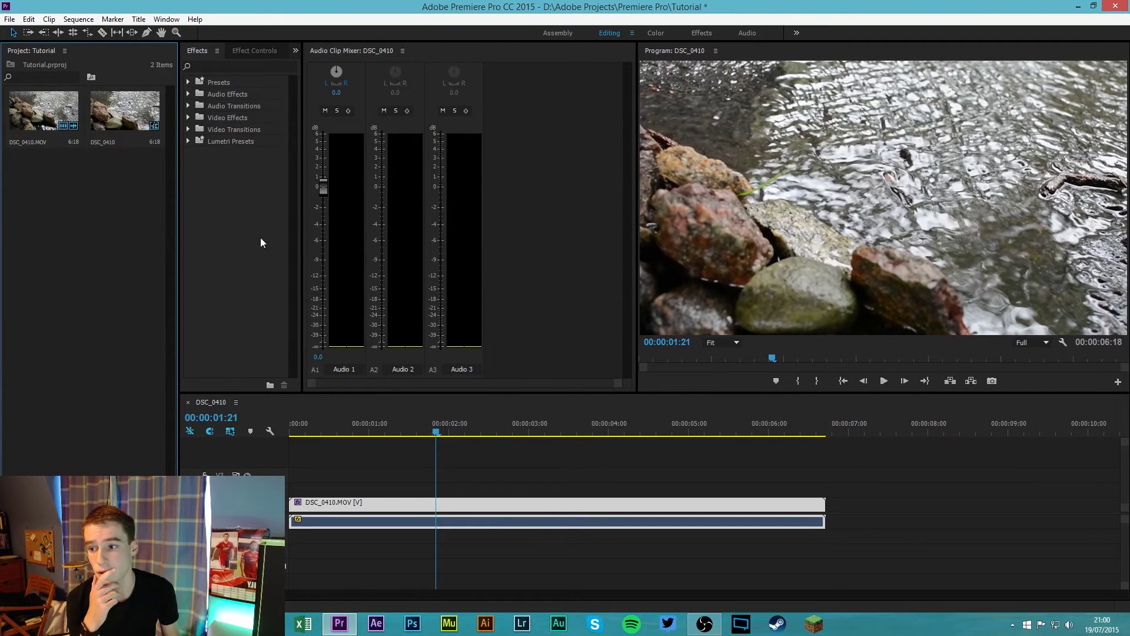
pyautogui.moveTo(300, 250); pyautogui.dragTo(444, 254)
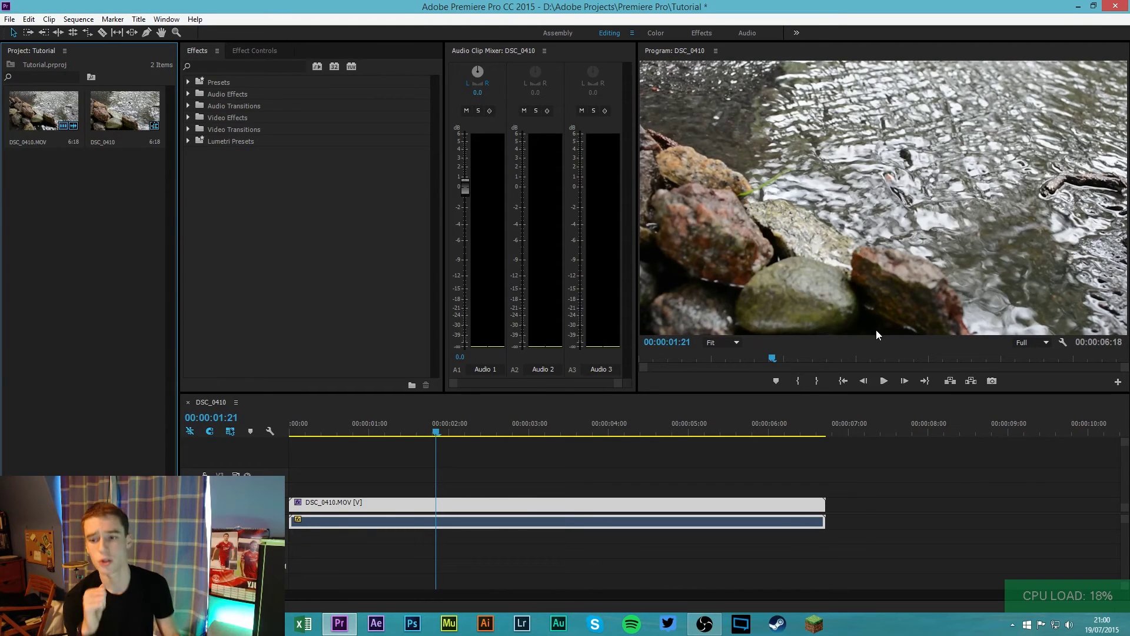
pyautogui.click(158, 21)
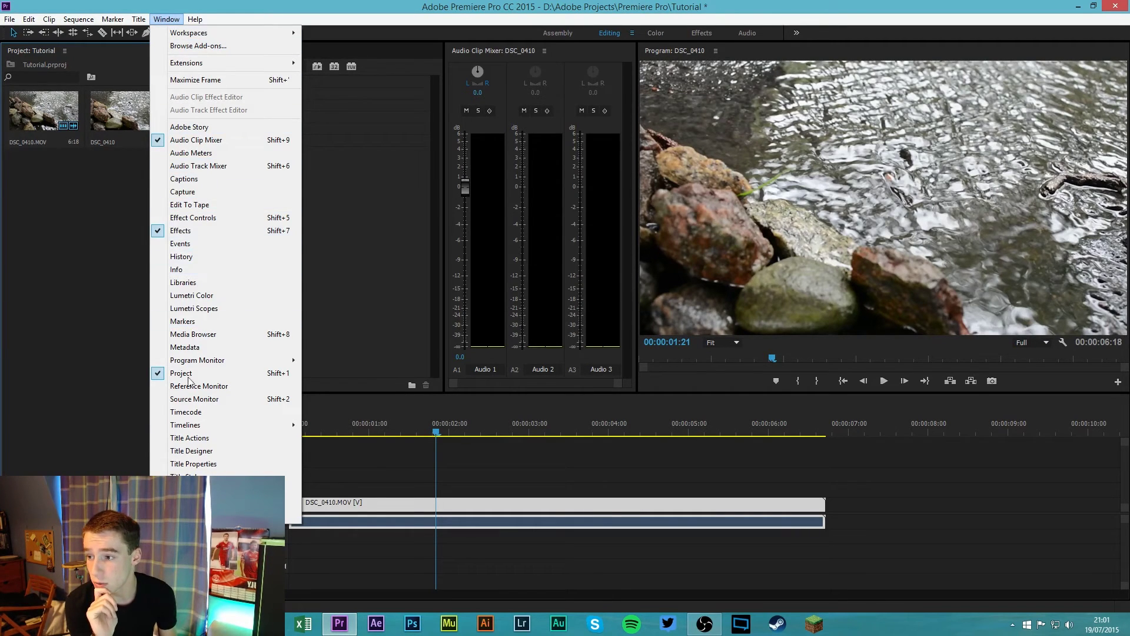
# Step: Open the History panel and delete a step from the edit history
pyautogui.click(230, 261)
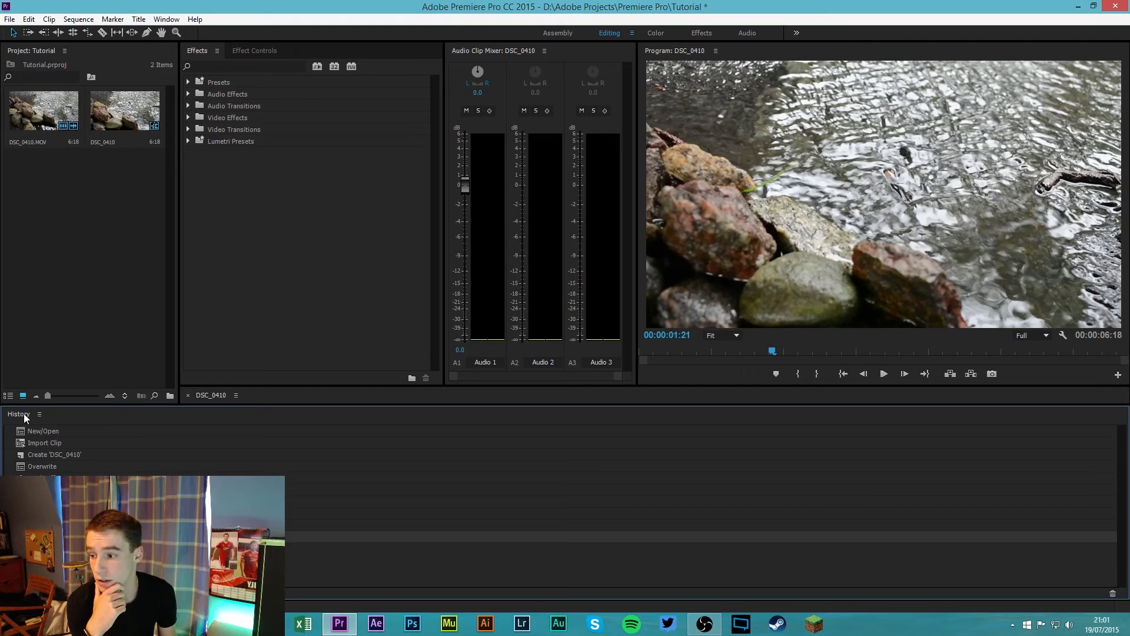
pyautogui.click(40, 415)
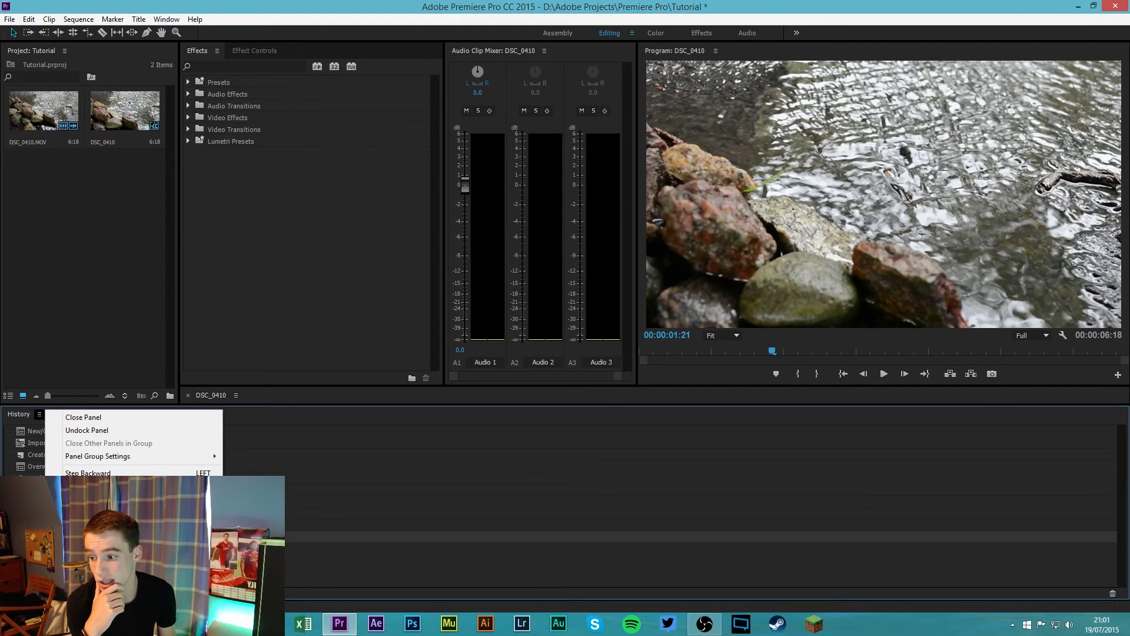
pyautogui.click(87, 498)
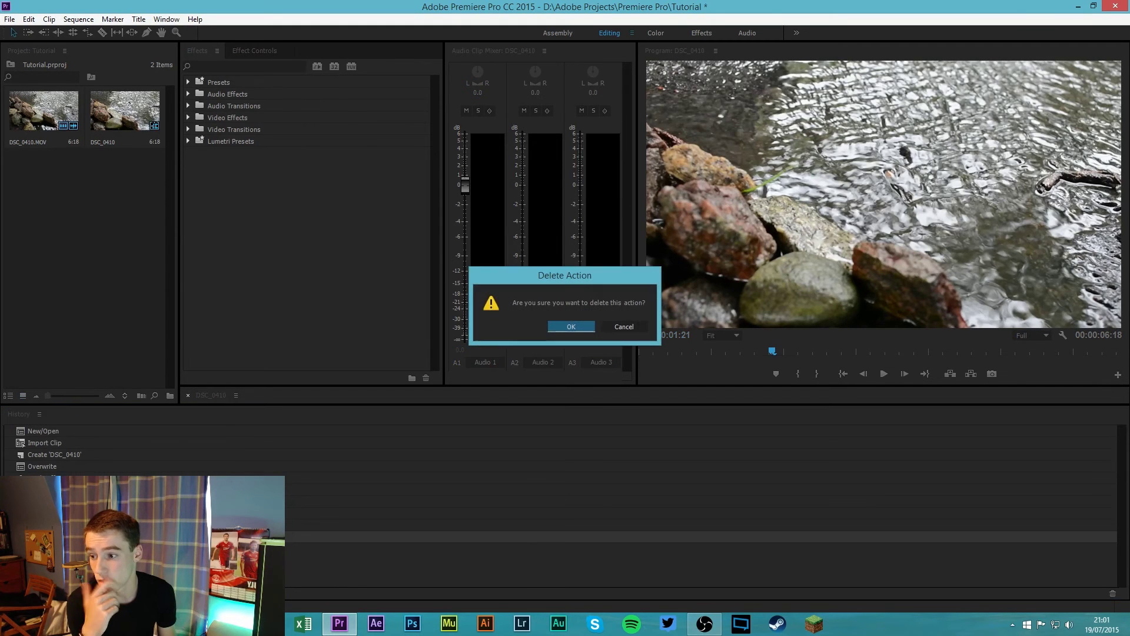
pyautogui.click(568, 327)
# Step: Undock the History panel and shrink the upper panels to reveal the sequence timeline
pyautogui.click(39, 415)
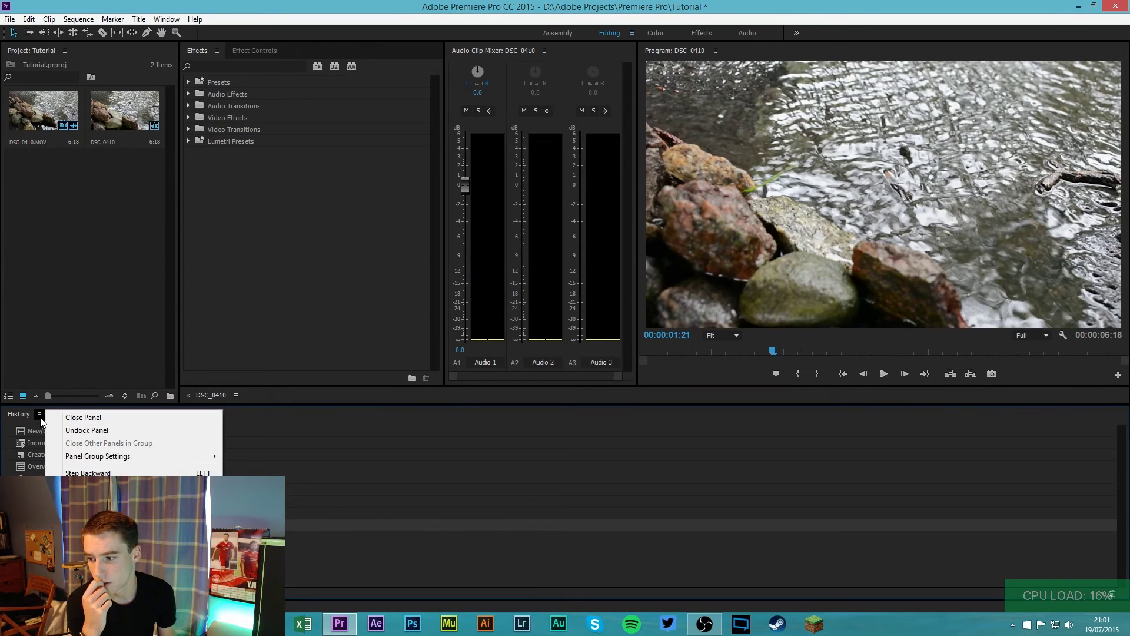
pyautogui.click(87, 430)
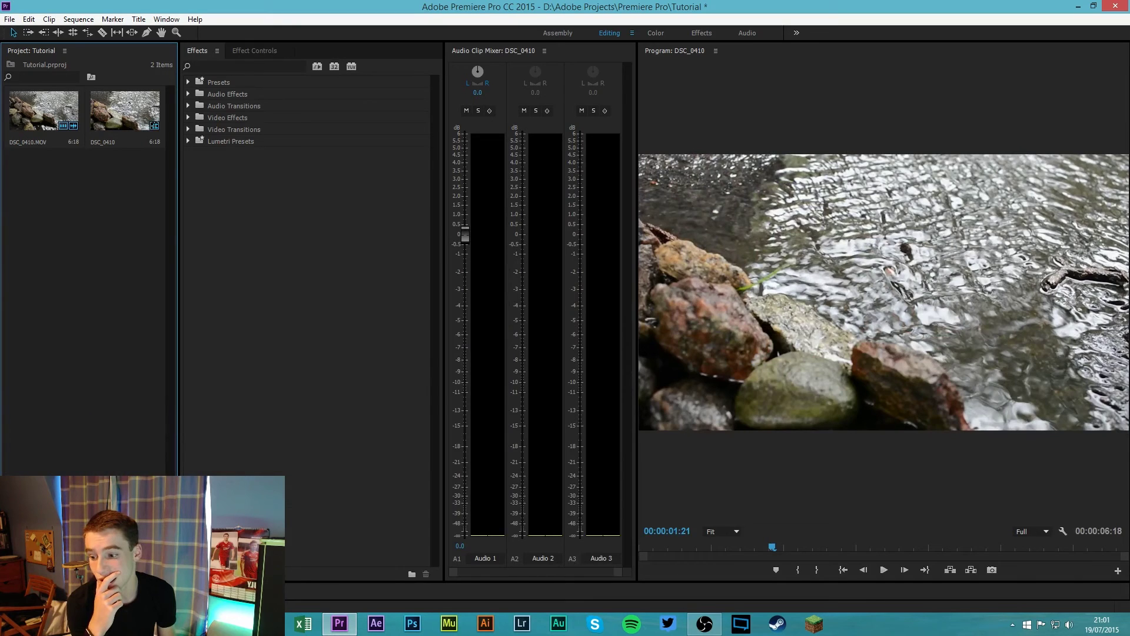
pyautogui.moveTo(300, 586); pyautogui.dragTo(299, 395)
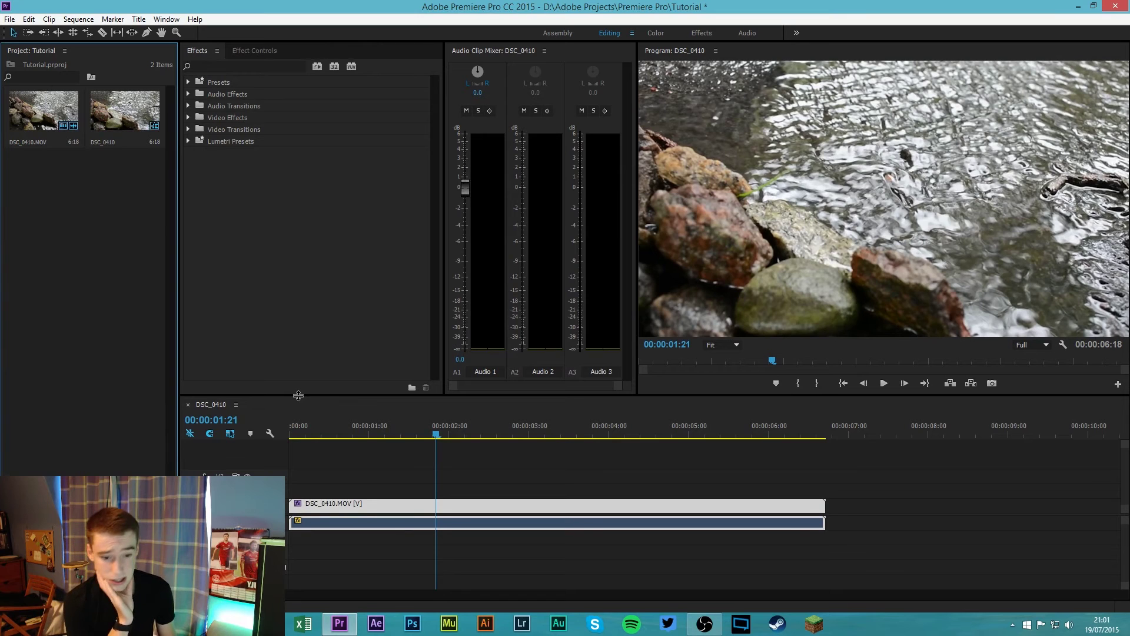
pyautogui.click(218, 52)
pyautogui.click(274, 274)
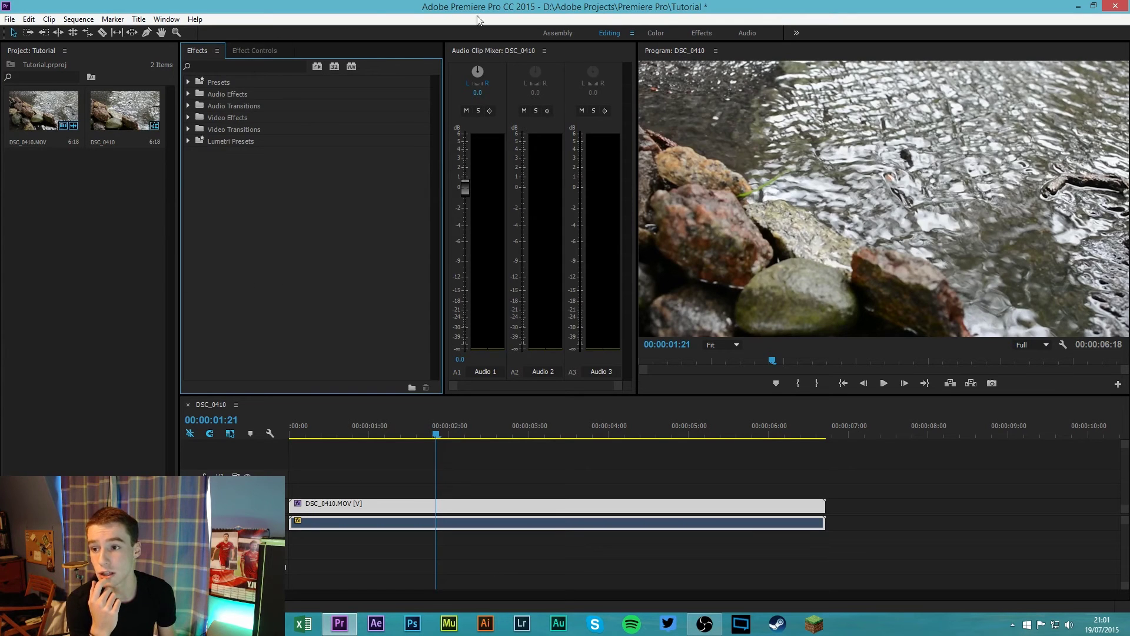
pyautogui.moveTo(482, 51); pyautogui.dragTo(418, 59)
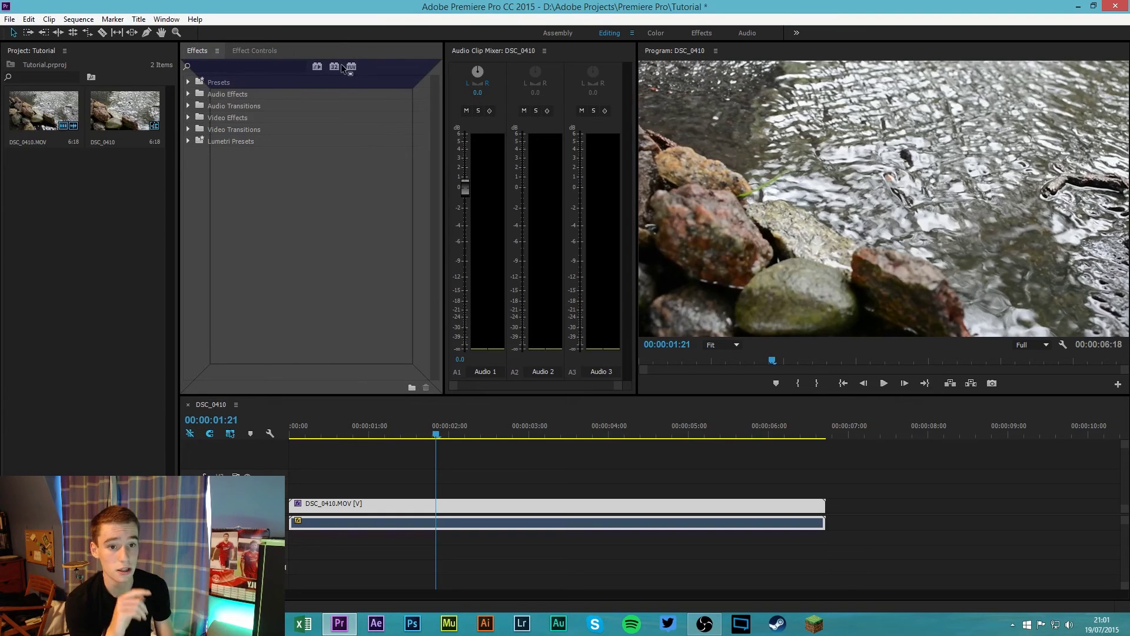
pyautogui.moveTo(340, 66); pyautogui.dragTo(301, 171)
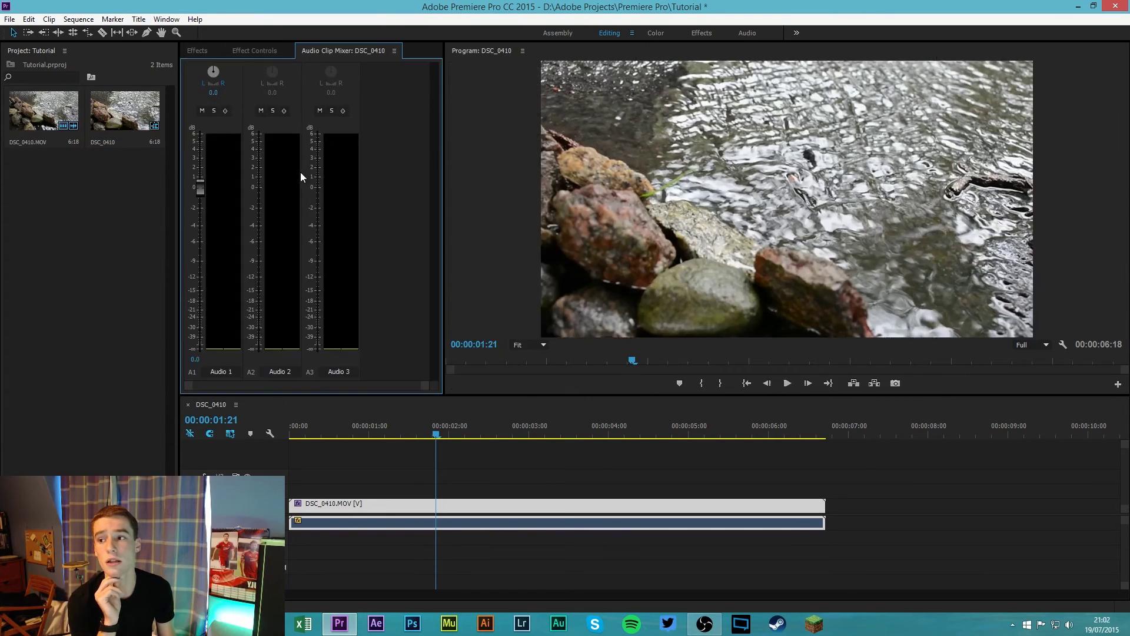
pyautogui.click(198, 50)
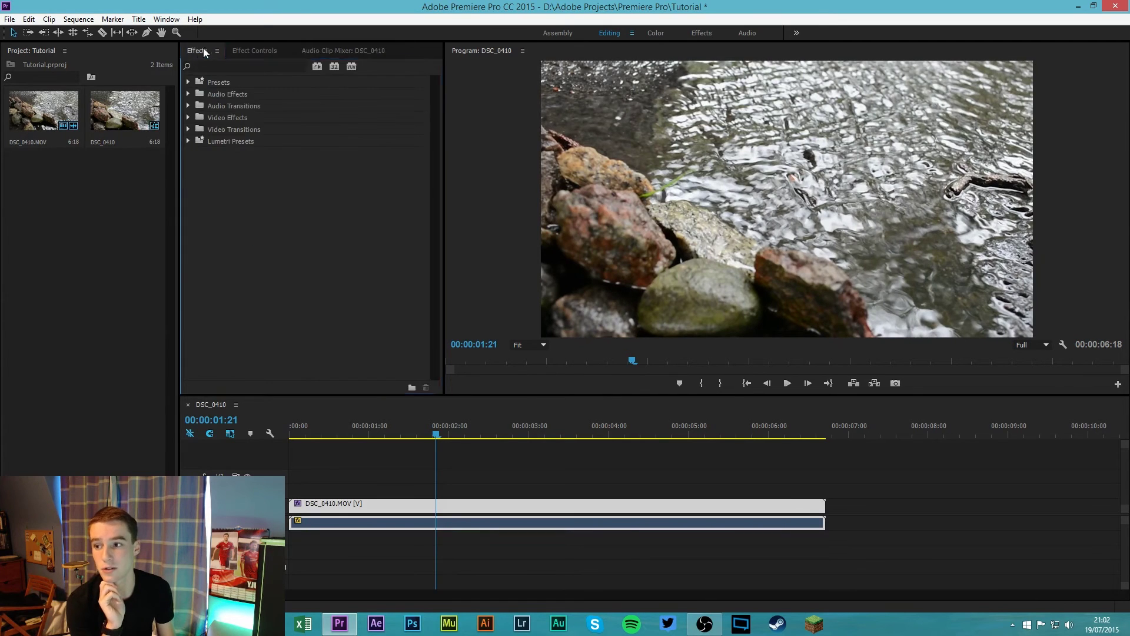
pyautogui.click(253, 51)
pyautogui.click(338, 51)
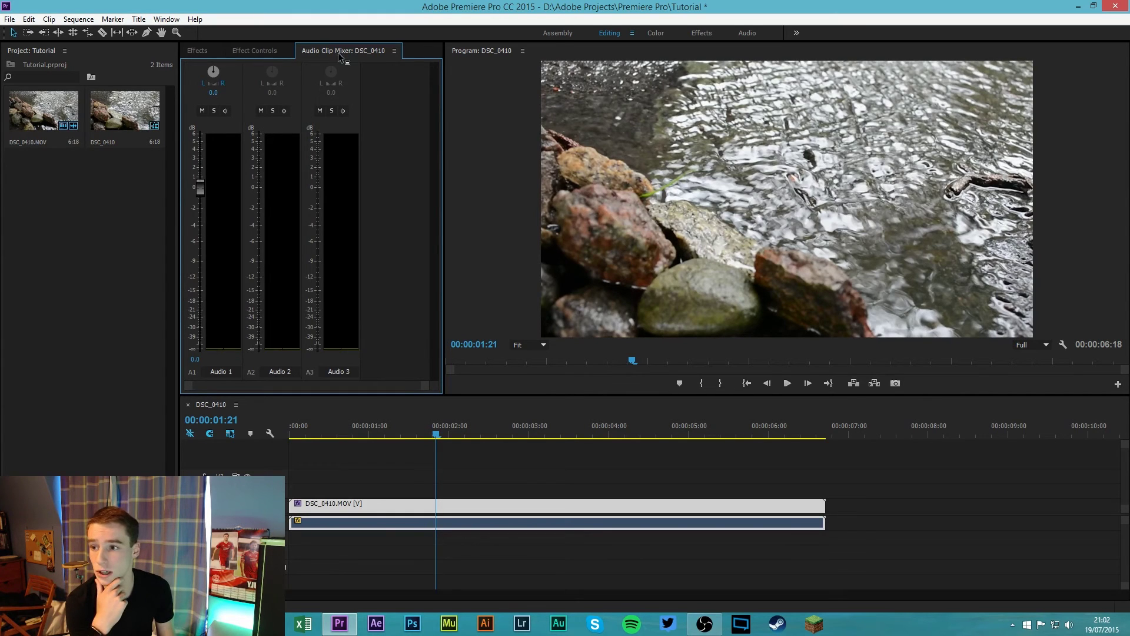
pyautogui.moveTo(338, 51); pyautogui.dragTo(340, 83)
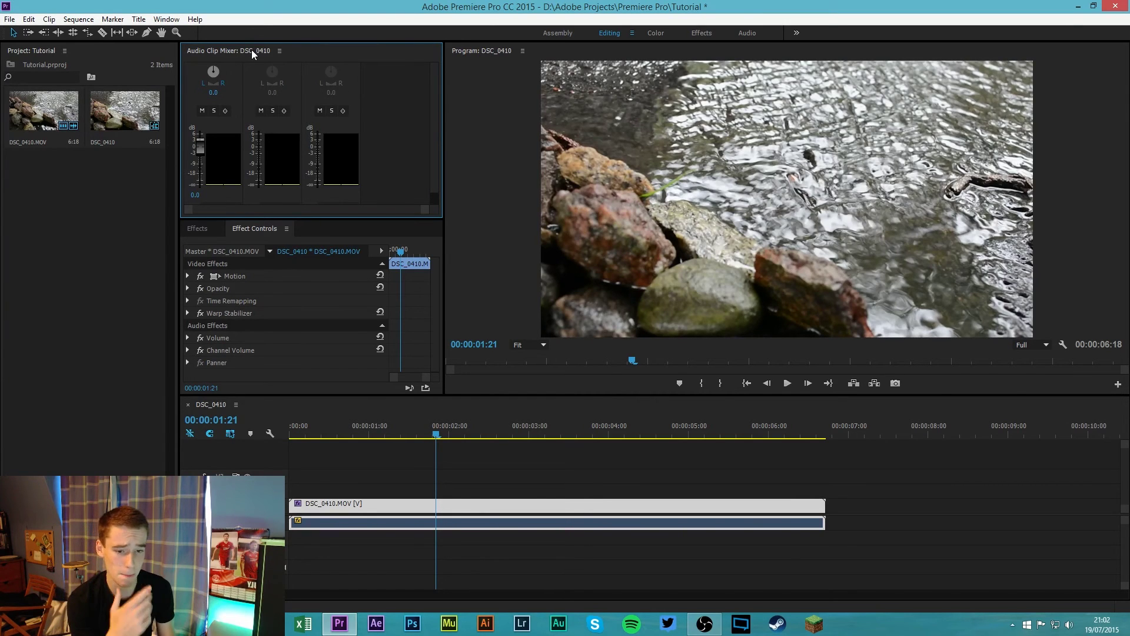
pyautogui.moveTo(252, 50); pyautogui.dragTo(427, 288)
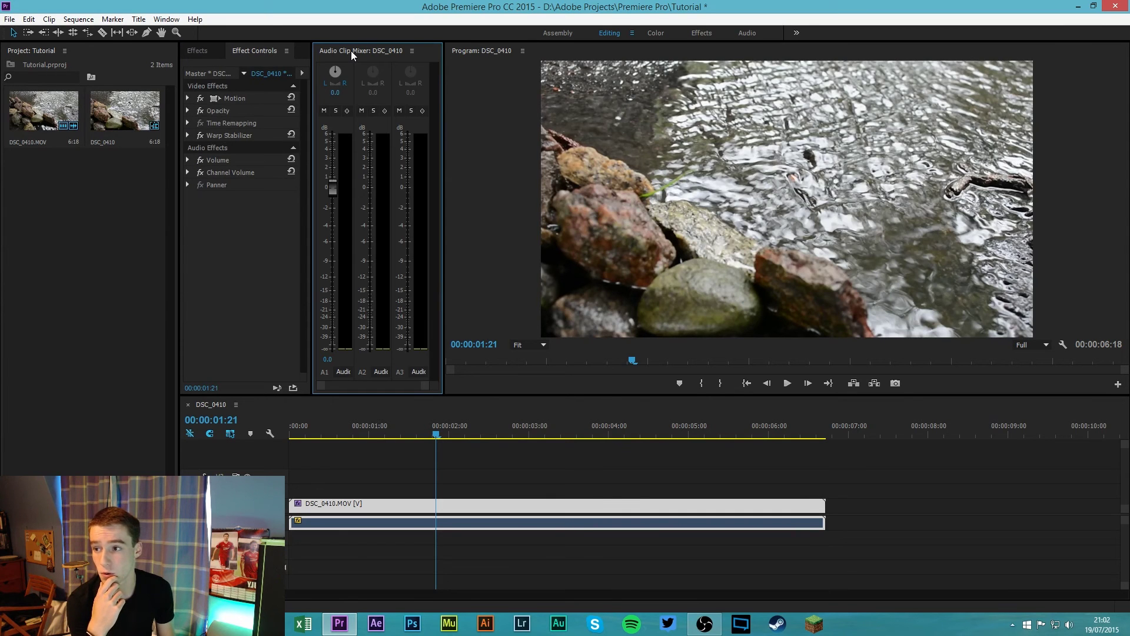
pyautogui.moveTo(351, 51); pyautogui.dragTo(212, 57)
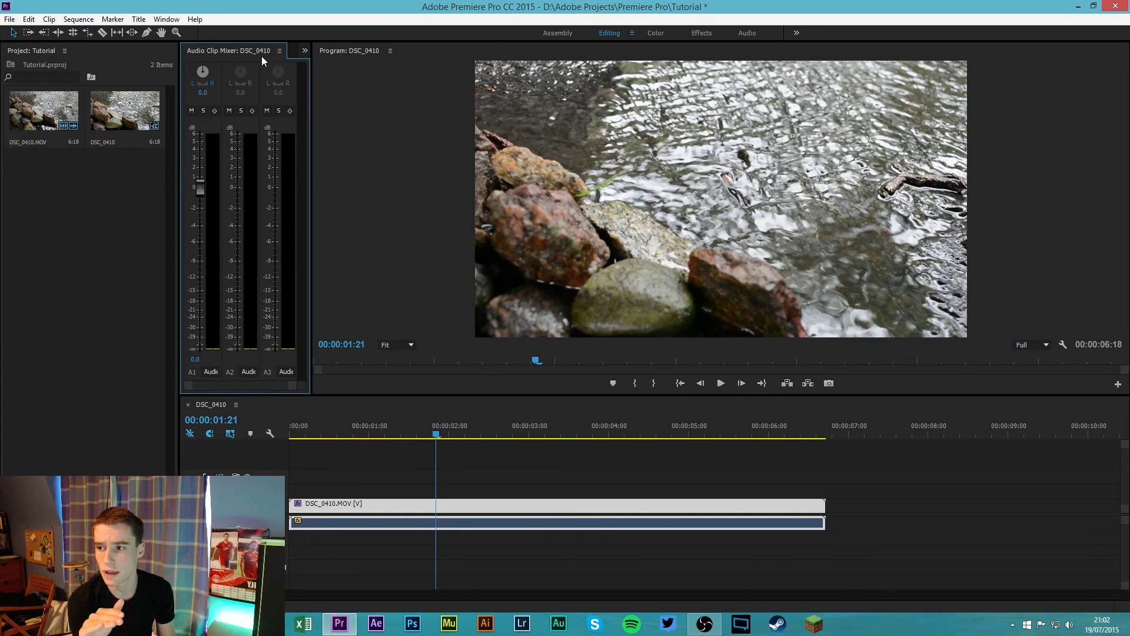
pyautogui.moveTo(312, 175); pyautogui.dragTo(415, 176)
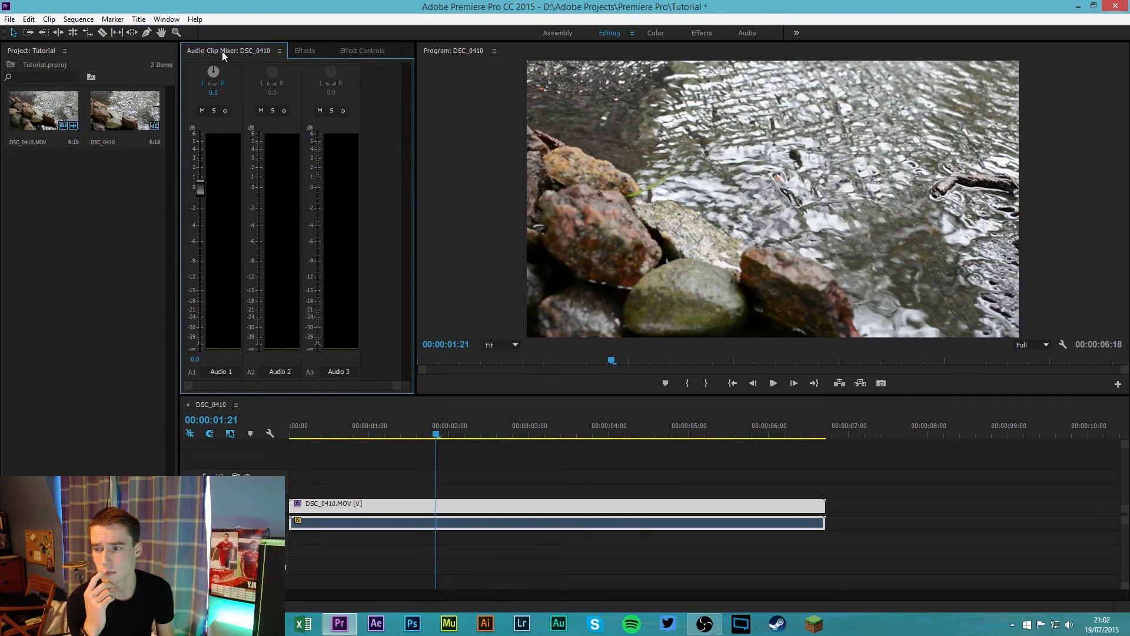
pyautogui.moveTo(221, 51); pyautogui.dragTo(634, 203)
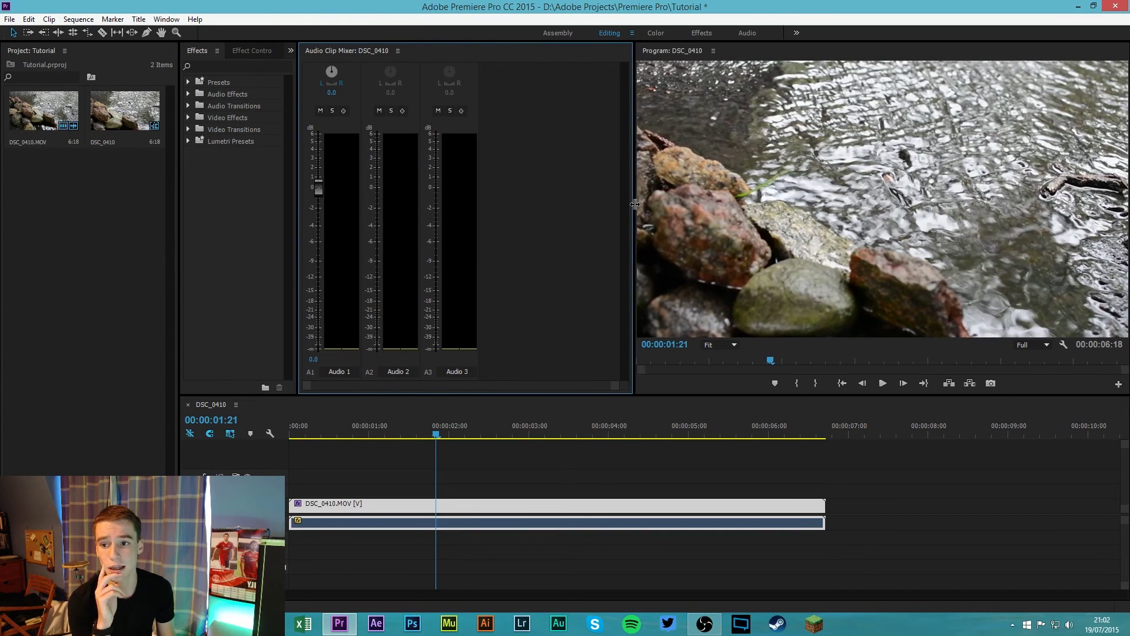
pyautogui.moveTo(301, 176); pyautogui.dragTo(443, 189)
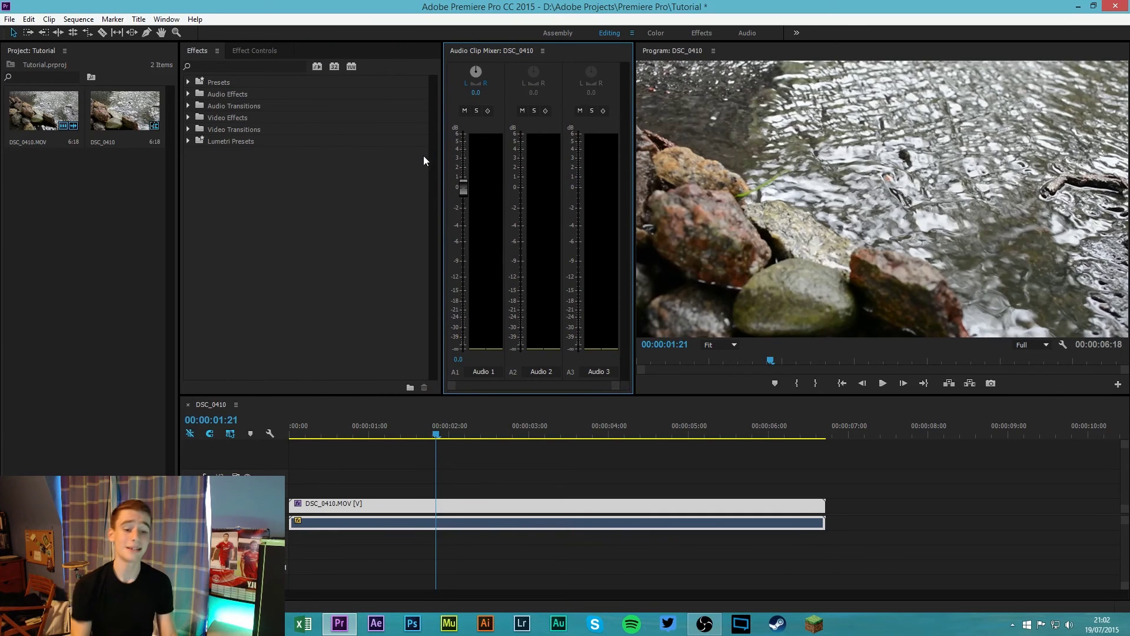